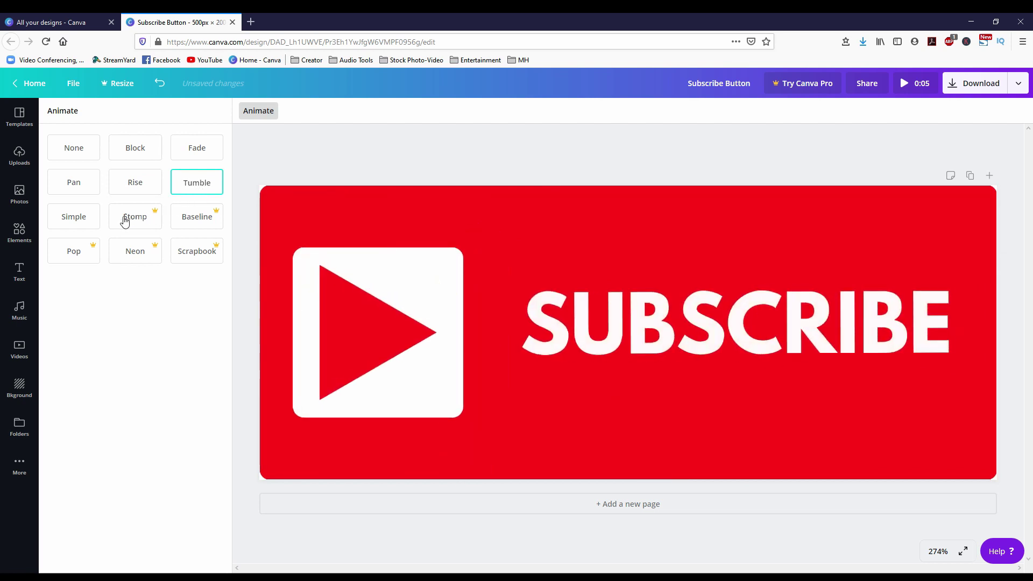
Step: Preview the Simple, Pan and Block animations on the Subscribe Button design
click(87, 218)
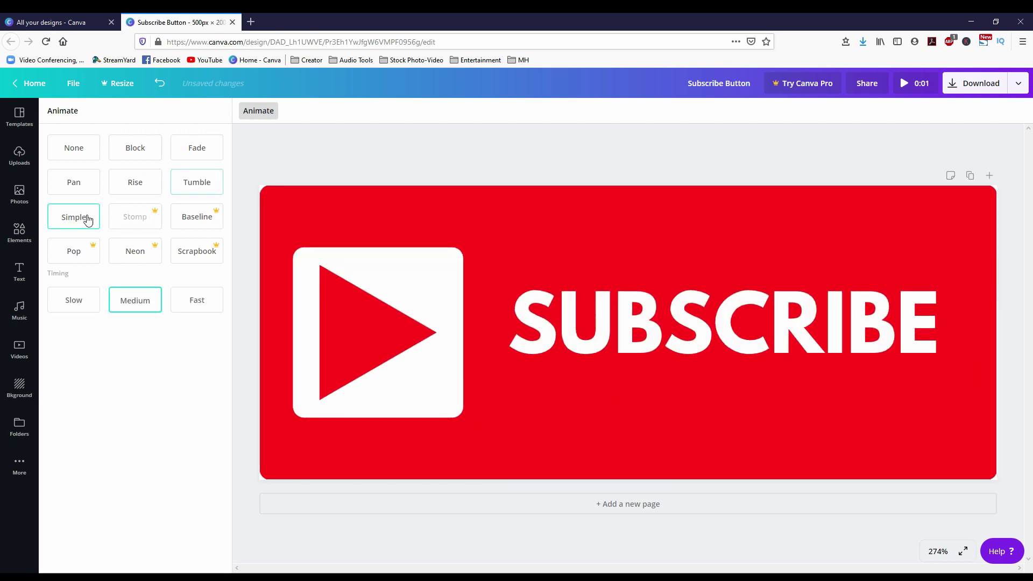
click(85, 188)
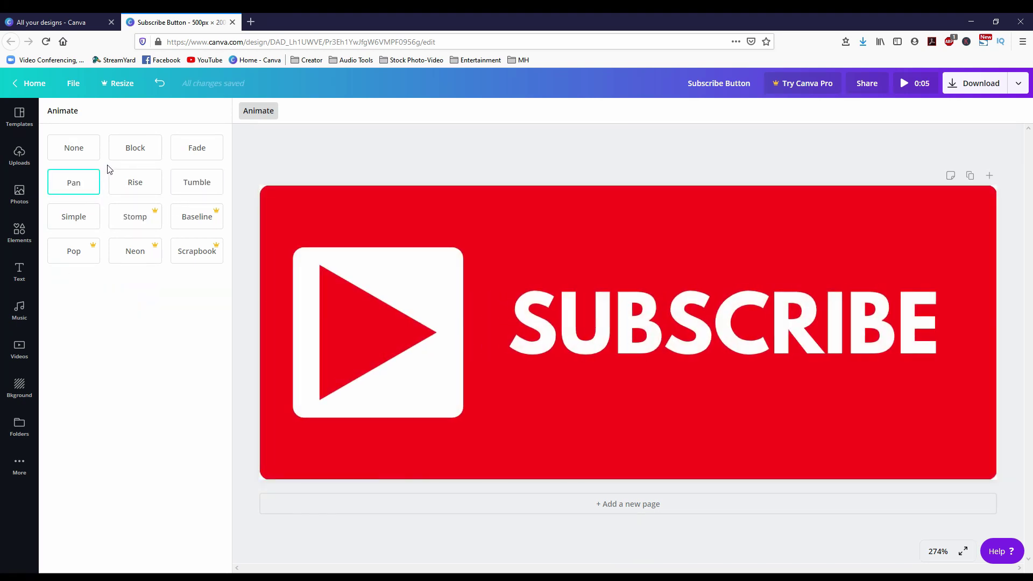
click(149, 153)
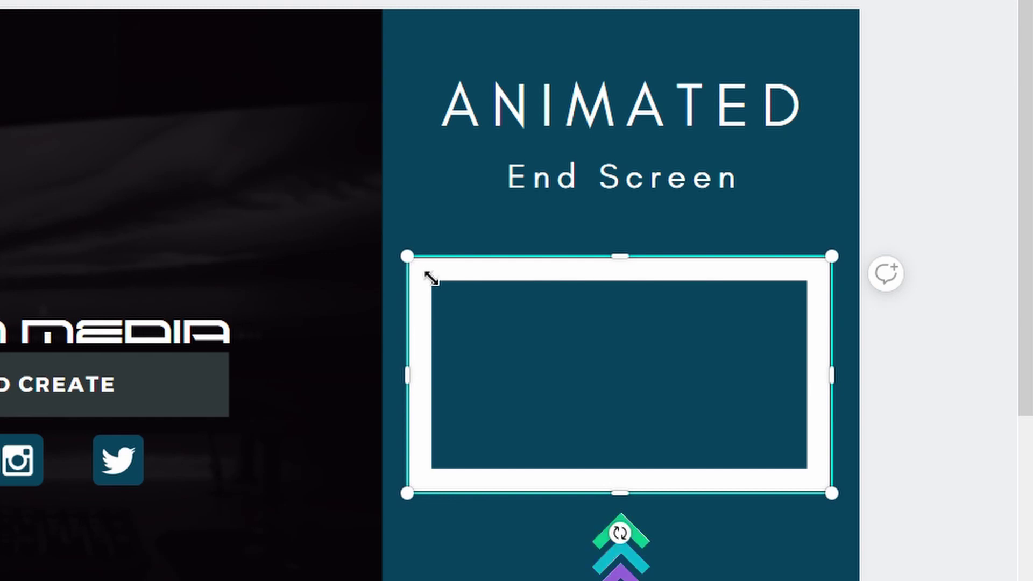
mouse_move(435, 277)
mouse_down()
mouse_move(418, 279)
mouse_move(435, 285)
mouse_up()
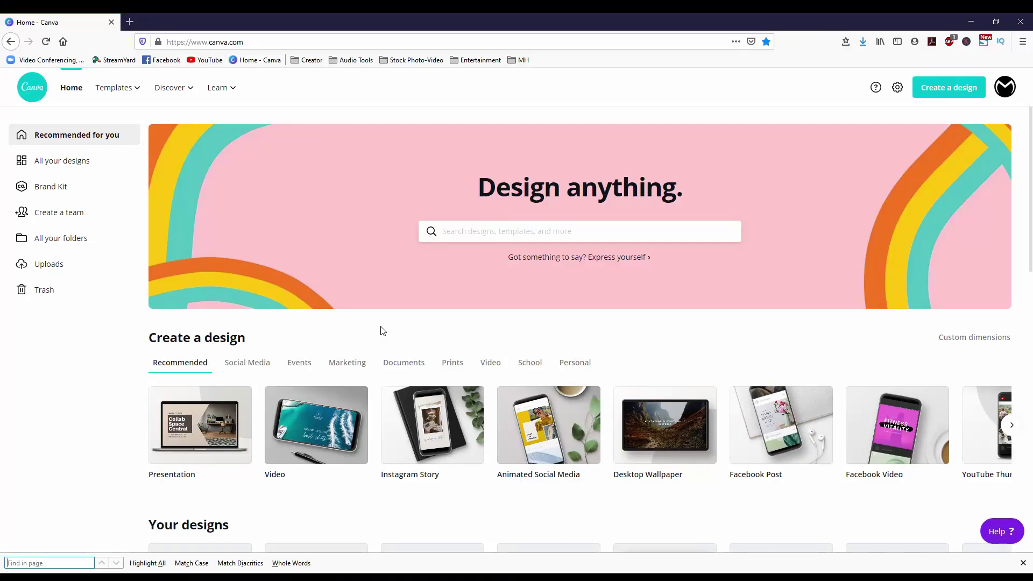
Step: Create a blank design with custom dimensions of 1920 × 1080 px and set its background to black
click(949, 87)
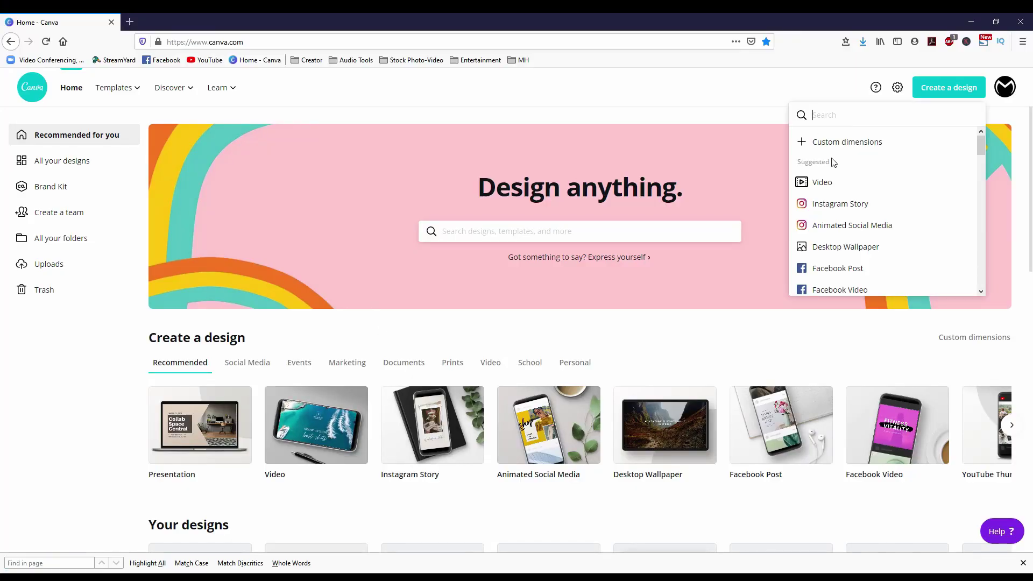
click(835, 146)
text(1920)
key(Tab)
text(1080)
key(Return)
click(233, 335)
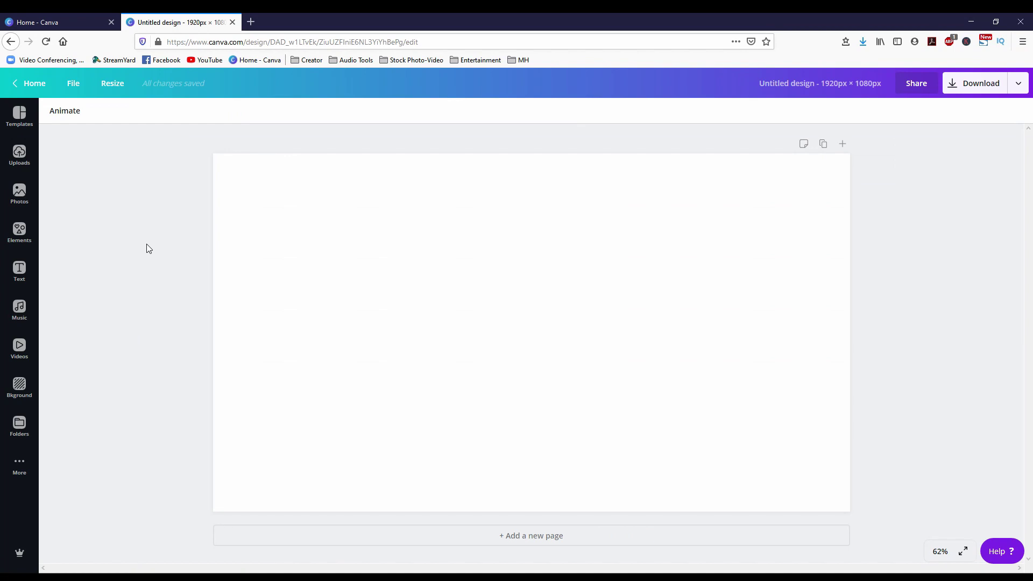
click(19, 387)
click(146, 146)
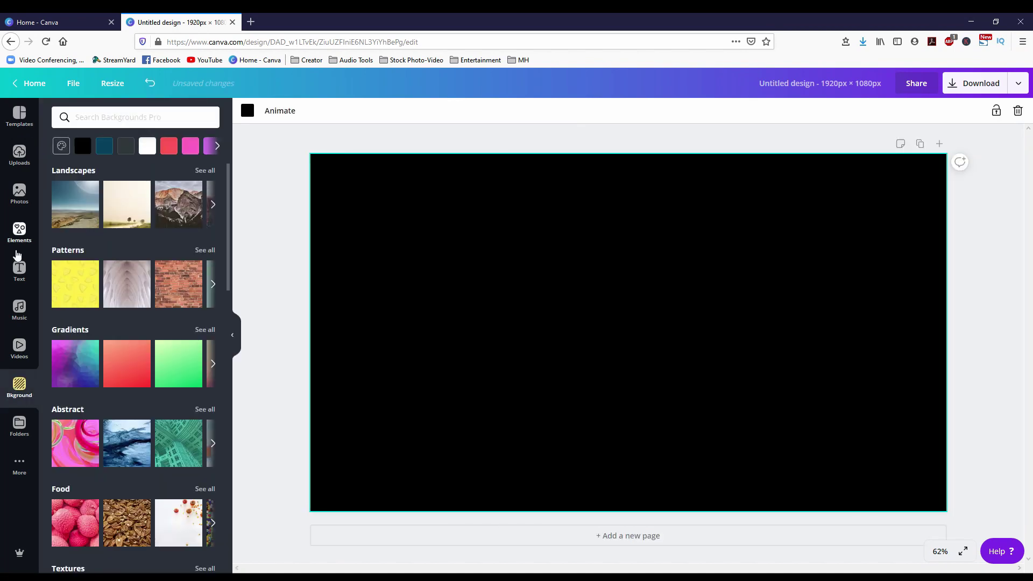
Step: Add a square, colour it dark teal, and stretch it into a full-height panel along the page's right side
click(19, 232)
click(75, 184)
drag(654, 328, 874, 332)
drag(750, 337, 679, 338)
drag(813, 239, 775, 154)
drag(813, 436, 818, 521)
Step: Duplicate the teal panel and reshape the copy into a thin horizontal bar centred in the black area
key(ctrl+c)
key(ctrl+v)
drag(821, 307, 504, 299)
drag(501, 509, 503, 387)
drag(501, 150, 511, 336)
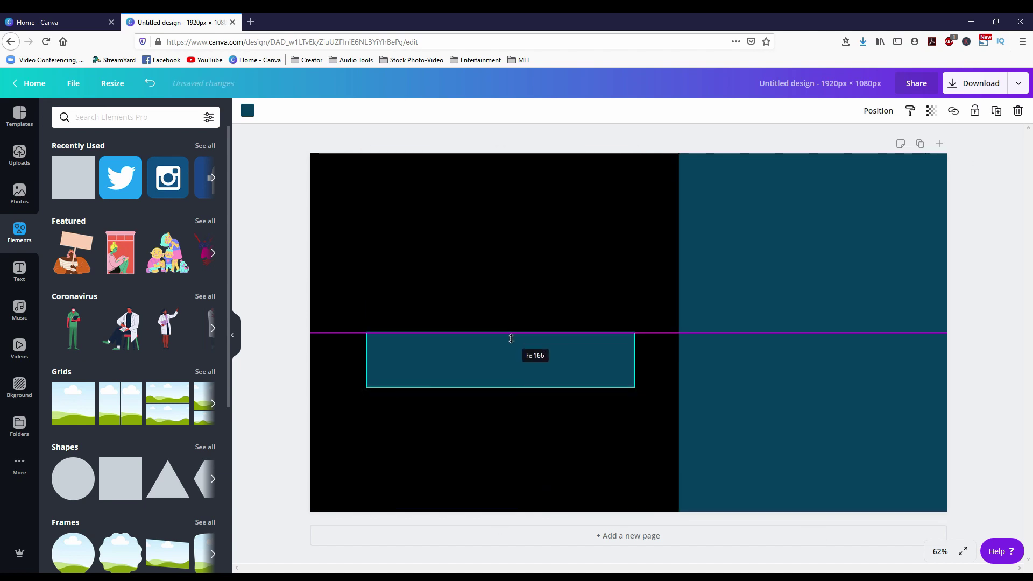
drag(501, 388, 504, 375)
drag(519, 361, 513, 341)
click(528, 415)
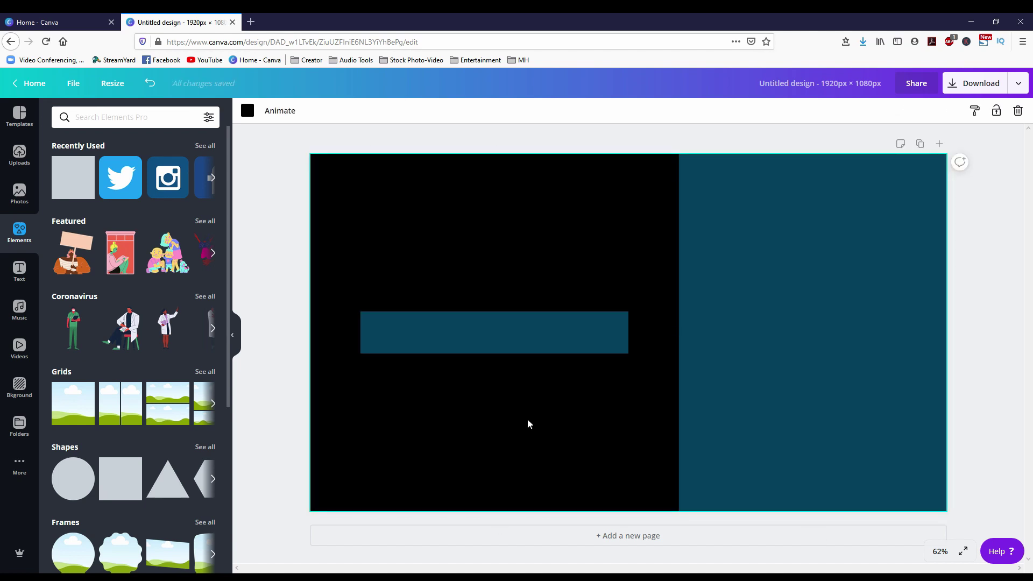
Step: Add another square, flatten it into a white video placeholder rectangle, and centre it on the teal panel
click(68, 177)
drag(688, 330, 553, 215)
drag(494, 316, 494, 268)
drag(517, 218, 511, 252)
click(248, 110)
click(204, 322)
drag(388, 154, 382, 194)
drag(489, 250, 825, 332)
click(766, 401)
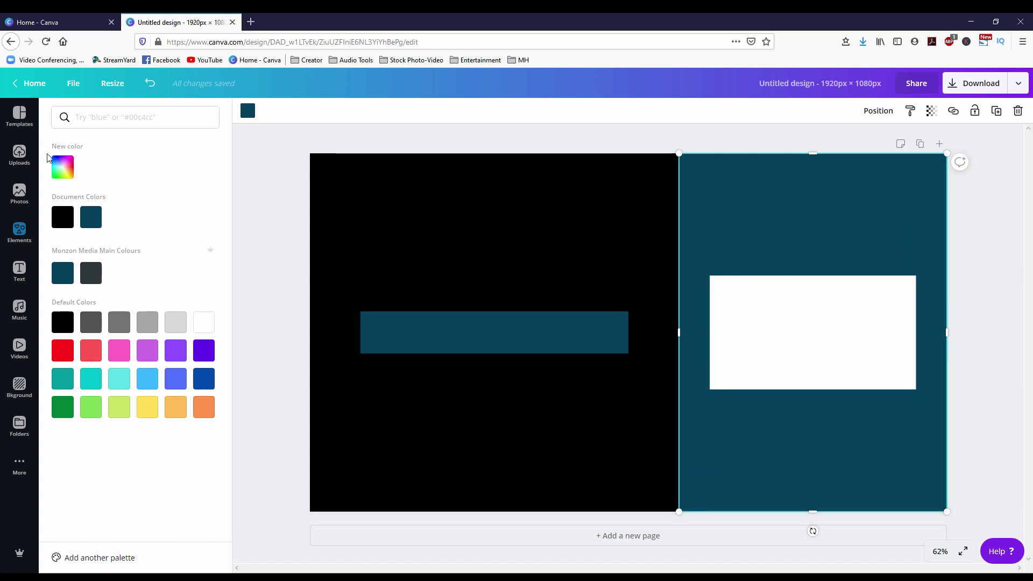
Step: Insert the round M logo from the uploaded files, shrink it, and place it over the teal bar's upper-left corner
click(22, 155)
click(19, 232)
click(214, 185)
click(56, 182)
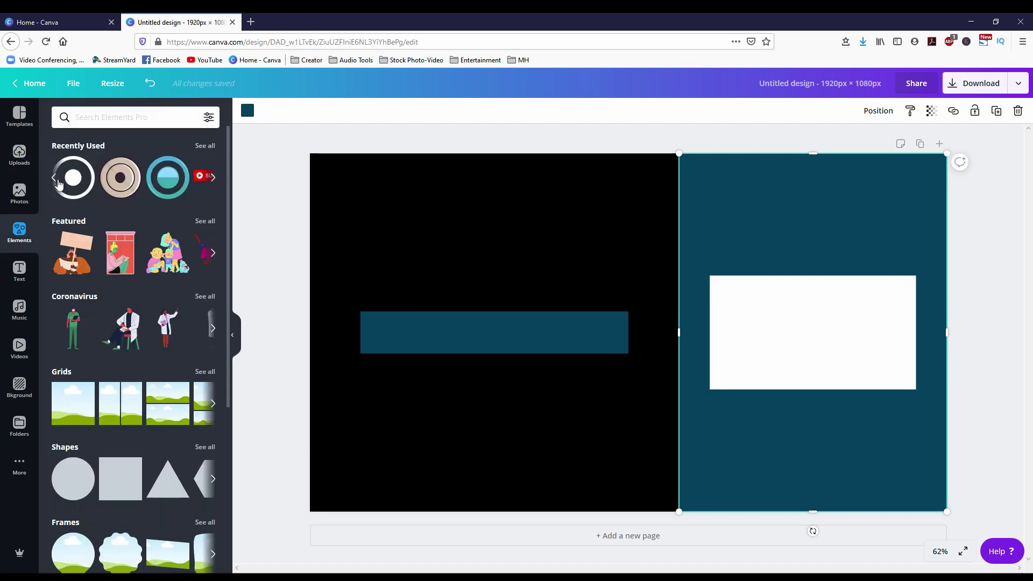
click(20, 155)
scroll(161, 431, down, 13)
drag(134, 539, 468, 326)
drag(603, 462, 500, 359)
drag(482, 339, 375, 314)
click(375, 368)
Step: Add the heading "onzon media" in Red Seven at size 36 and place it beside the logo above the bar
click(19, 271)
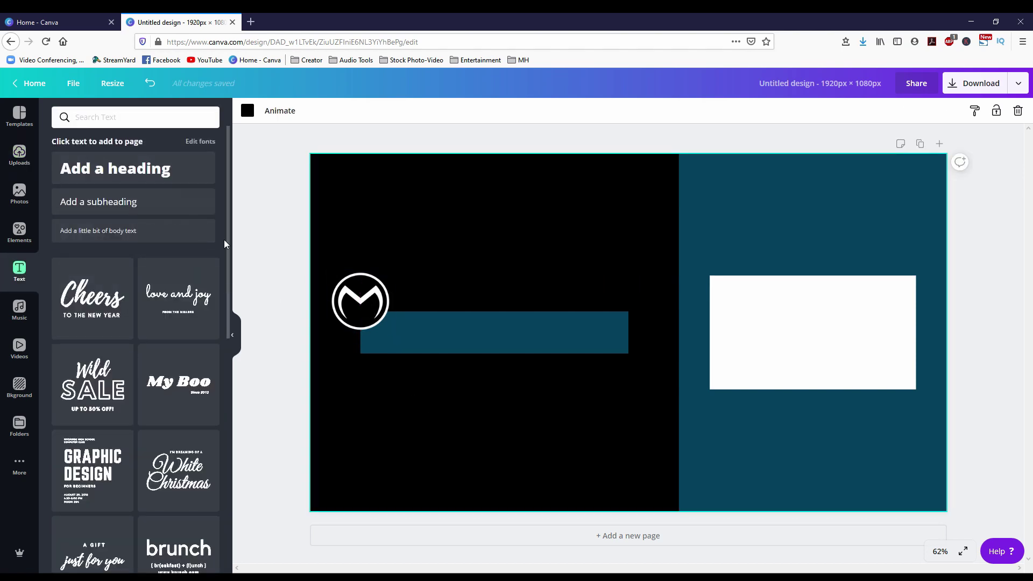
click(172, 170)
text(onzon mediia)
click(570, 389)
double_click(592, 291)
drag(613, 335, 535, 320)
text(media)
click(280, 113)
click(102, 272)
click(342, 111)
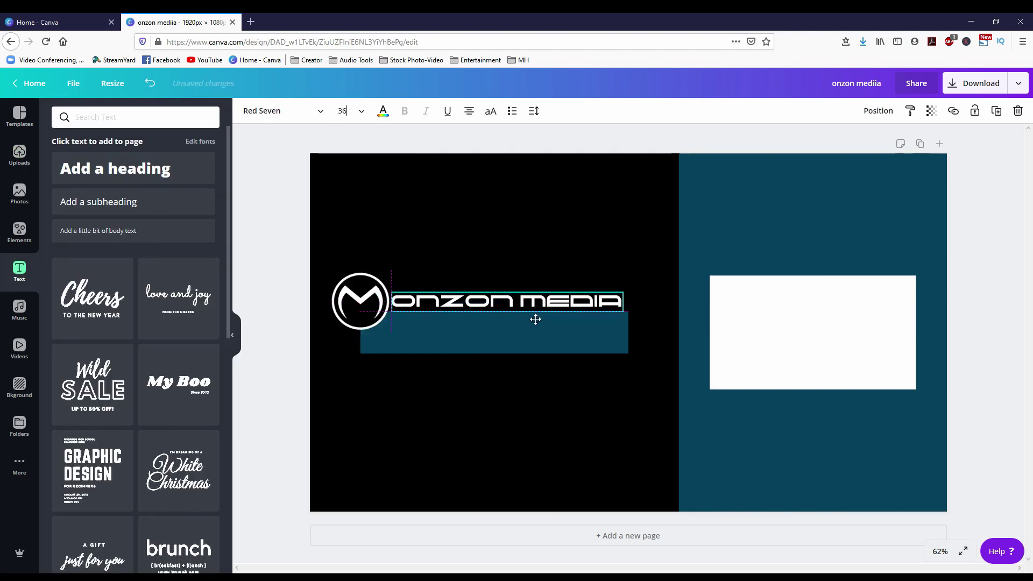
click(531, 361)
click(520, 306)
click(517, 372)
Step: Add the tagline "HIT RECORD AND CREATE" in Open Sans Extra Bold at size 28 and centre it on the teal bar
click(177, 171)
click(282, 112)
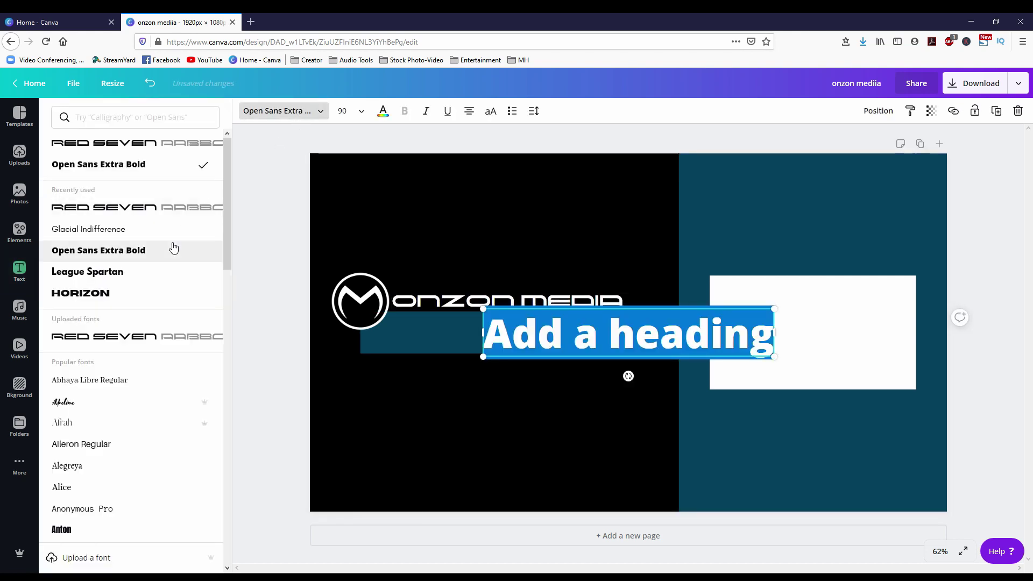
click(173, 249)
click(344, 111)
click(357, 330)
drag(638, 319, 496, 334)
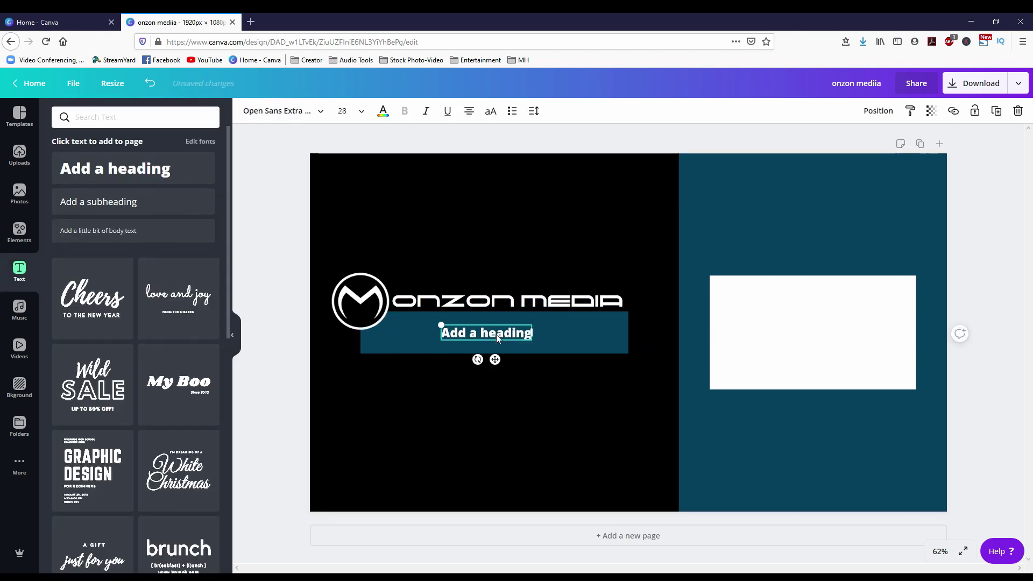
text(HIT RECORD AND CREATE)
click(556, 453)
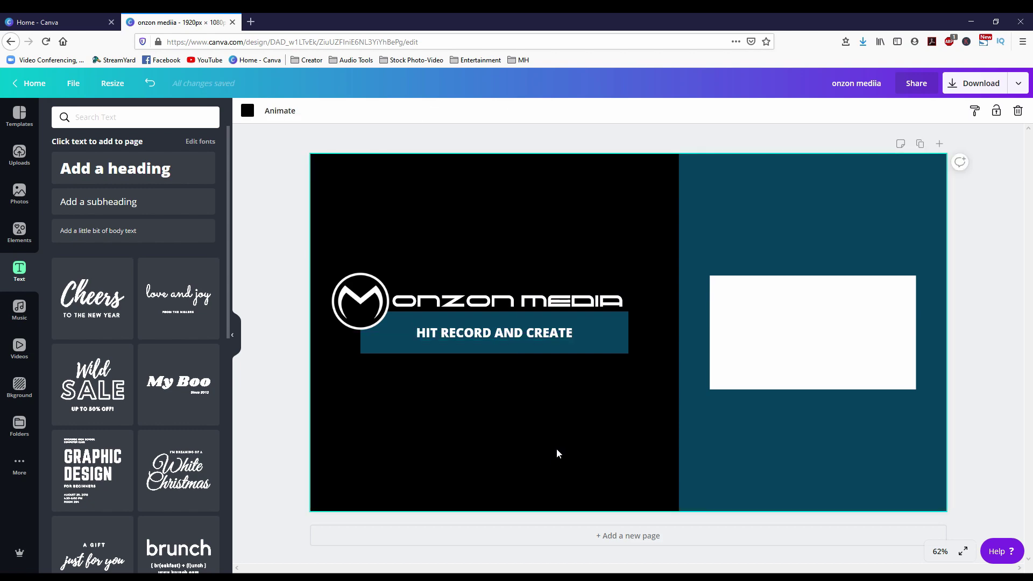
Step: Find the "DAZZLE eau de parfum" text combination and place it above the white rectangle on the teal panel
click(183, 250)
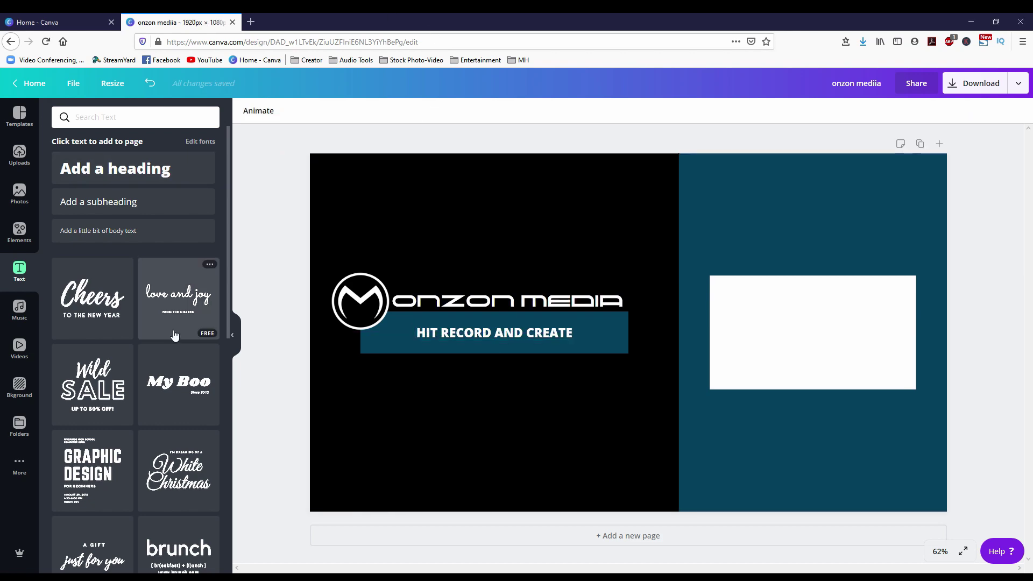
scroll(172, 335, down, 15)
scroll(172, 335, up, 15)
scroll(175, 337, down, 20)
scroll(175, 336, down, 3)
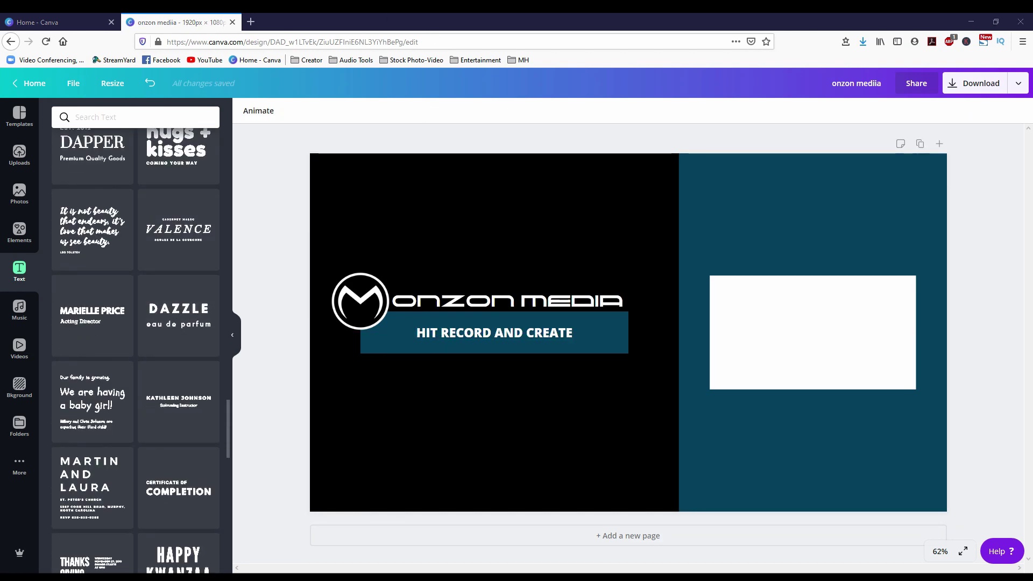
click(162, 330)
drag(654, 325, 833, 203)
Step: Replace the two text lines with "ANIMATED" and "End Screen" and ungroup them
double_click(833, 203)
text(ANIMATED)
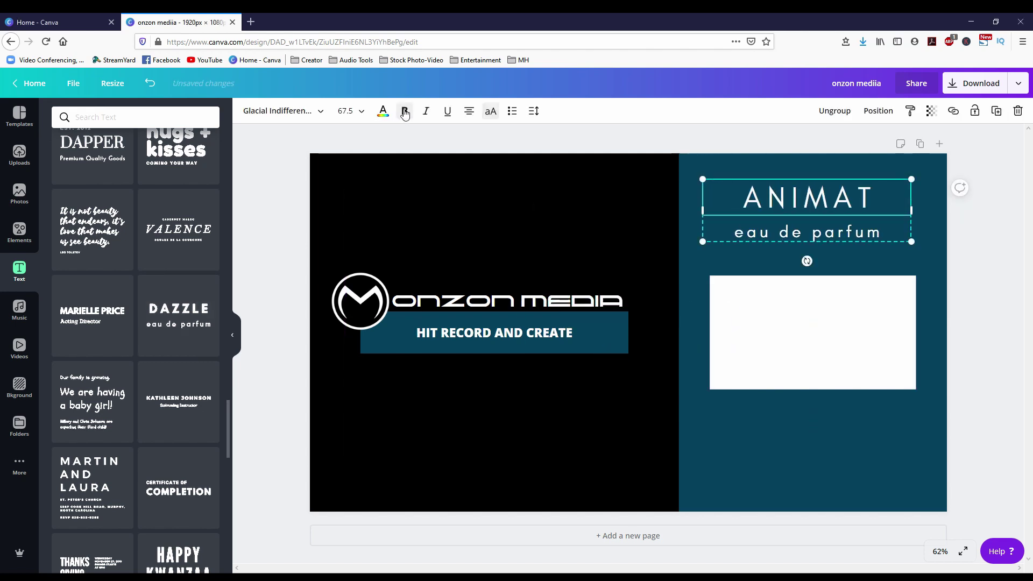
double_click(809, 233)
text(End Screen)
click(834, 111)
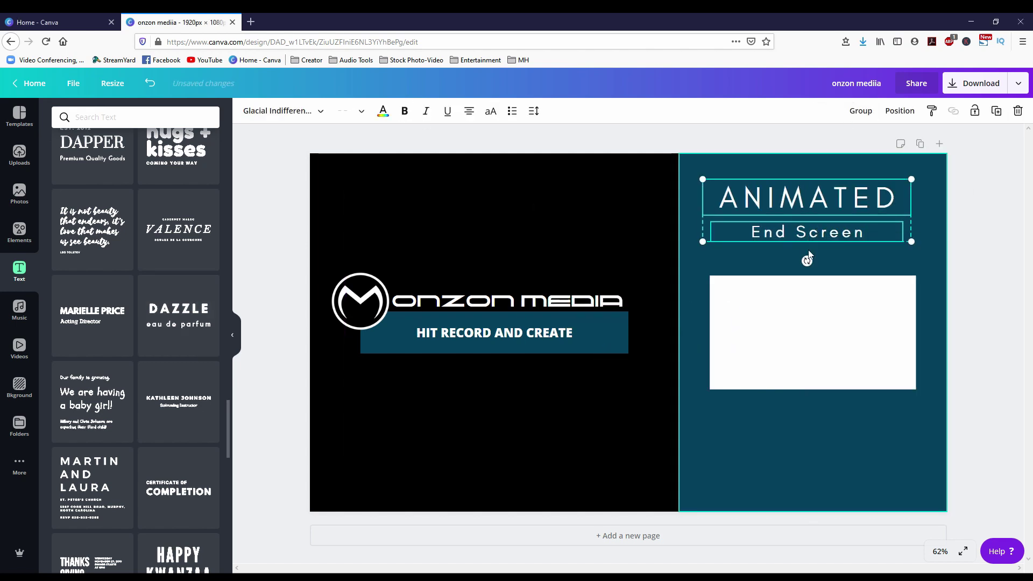
Step: Duplicate the "End Screen" text, move the copy near the bottom of the teal panel, and change it to "WATCH NOW!"
click(829, 238)
key(ctrl+c)
key(ctrl+v)
drag(831, 241, 835, 471)
double_click(835, 471)
text(W)
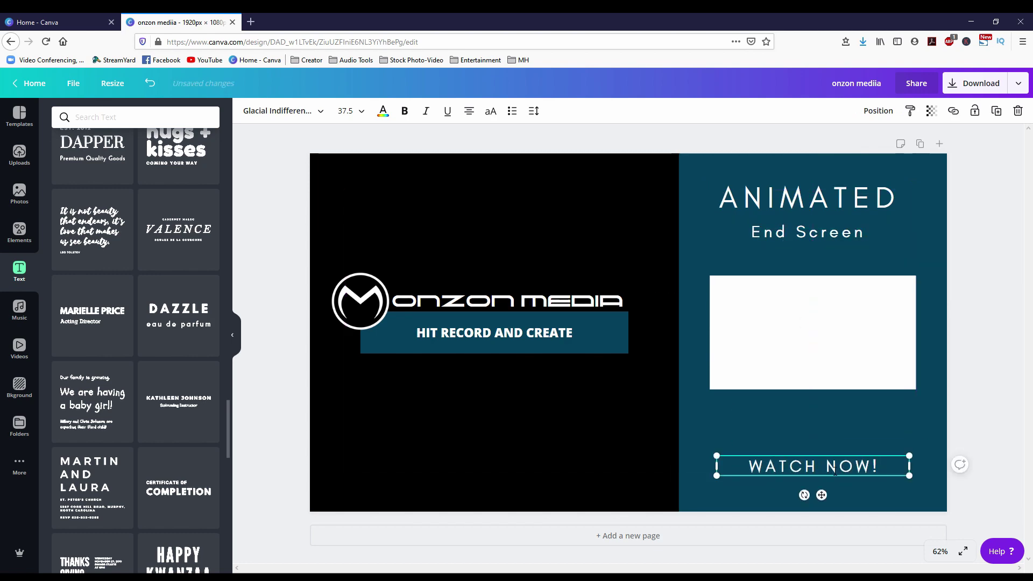
click(823, 425)
Step: Search the elements for "arrow" and filter the results to animated ones
click(25, 229)
scroll(211, 181, down, 5)
click(159, 117)
text(arrow)
key(Return)
click(209, 117)
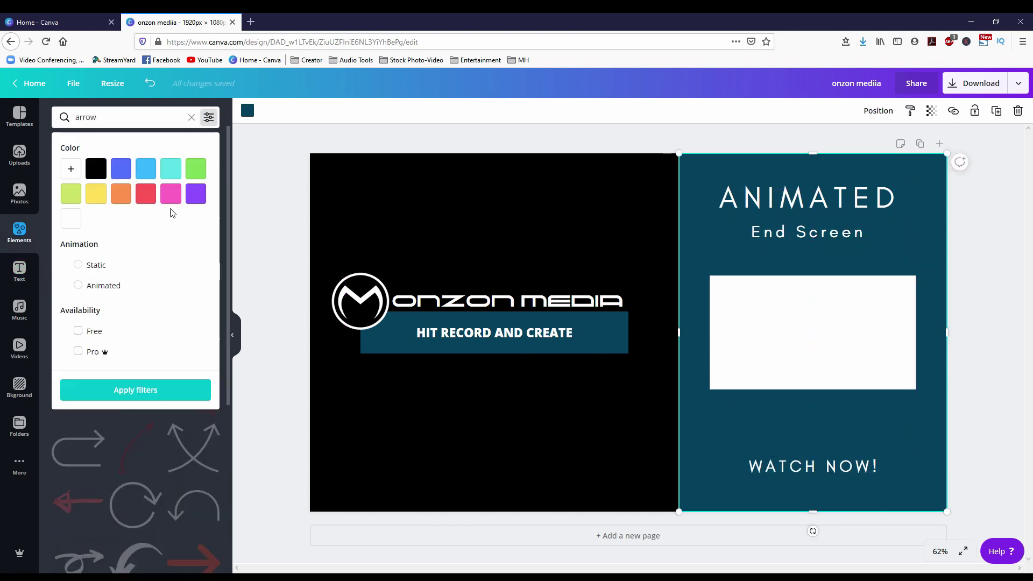
click(78, 285)
click(160, 391)
Step: Insert the animated upward chevrons, scale them down, and place them between the white rectangle and "WATCH NOW!"
scroll(163, 395, down, 20)
drag(194, 256, 615, 379)
drag(615, 540, 923, 377)
drag(757, 164, 826, 407)
drag(805, 435, 813, 425)
click(753, 428)
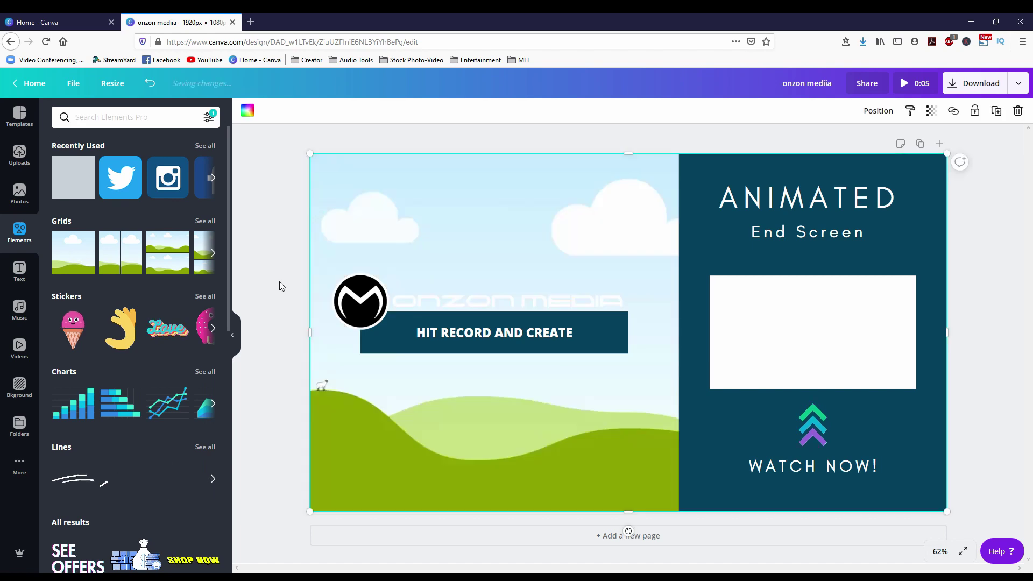
Step: Insert the recently used dual-monitor desk photo, scale it down, and centre it behind the logo in the black area
click(19, 194)
drag(90, 214, 479, 225)
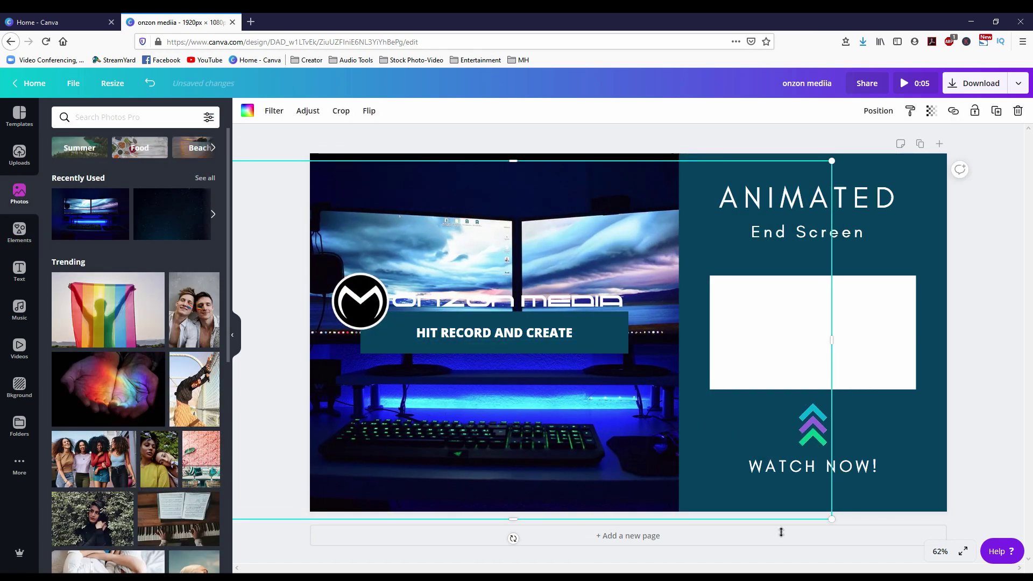
drag(832, 519, 716, 468)
drag(431, 440, 454, 444)
drag(740, 484, 701, 466)
click(597, 344)
drag(522, 404, 561, 416)
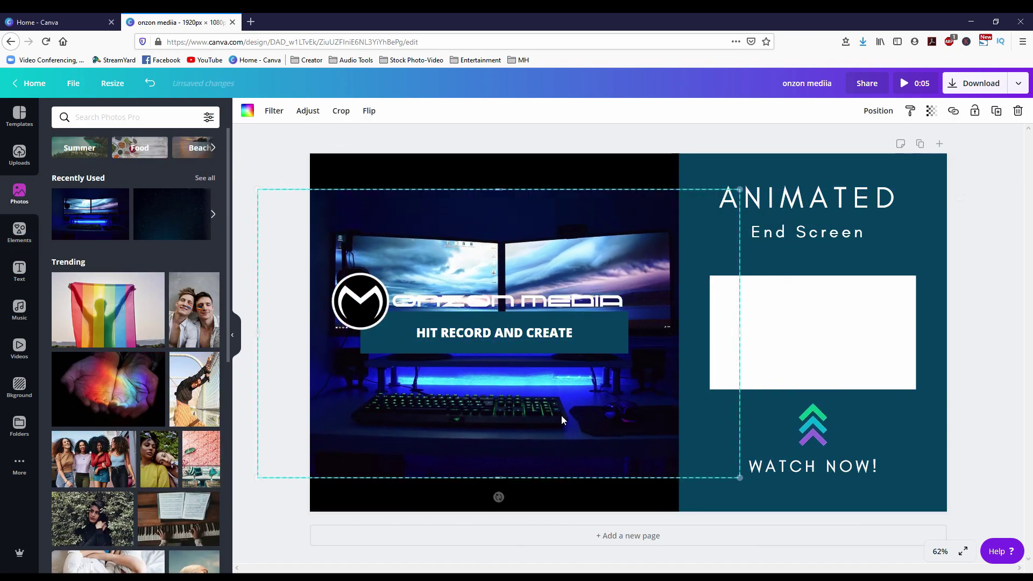
Step: Lower the desk photo's opacity until it is faint and set its saturation to -100
click(932, 111)
drag(901, 138, 847, 156)
click(308, 111)
drag(145, 180, 86, 192)
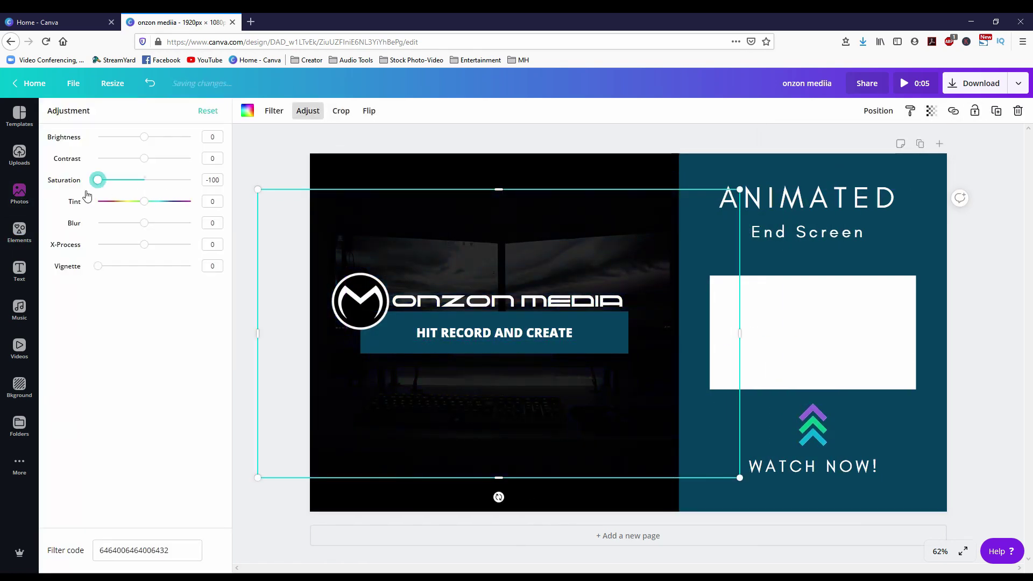
click(247, 440)
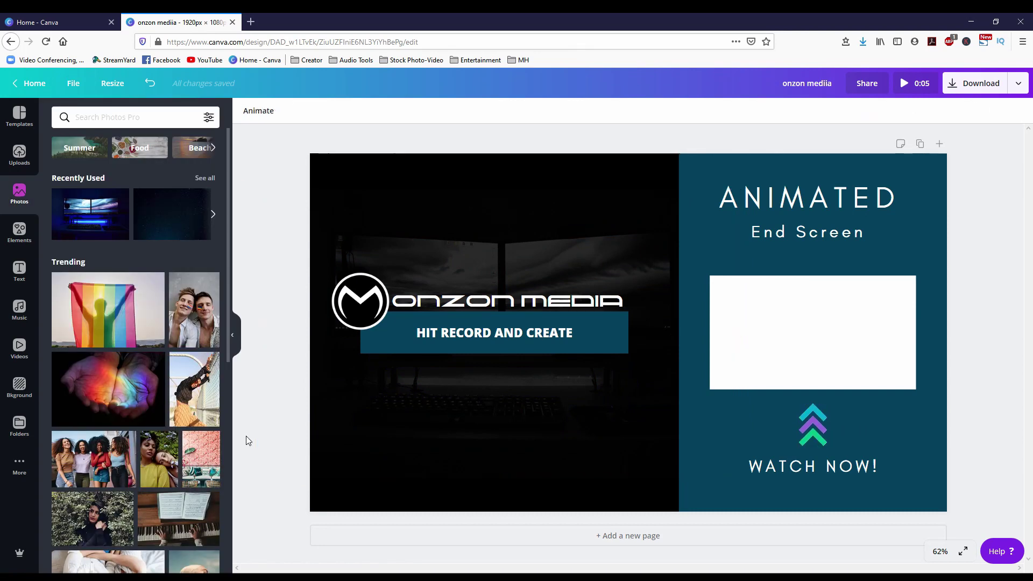
Step: Add the Twitter and Instagram icons beneath the tagline bar, scaling the Instagram icon to about 161 px square
click(19, 231)
drag(121, 177, 547, 418)
drag(618, 492, 564, 384)
drag(168, 177, 620, 339)
drag(644, 406, 441, 472)
drag(491, 478, 450, 434)
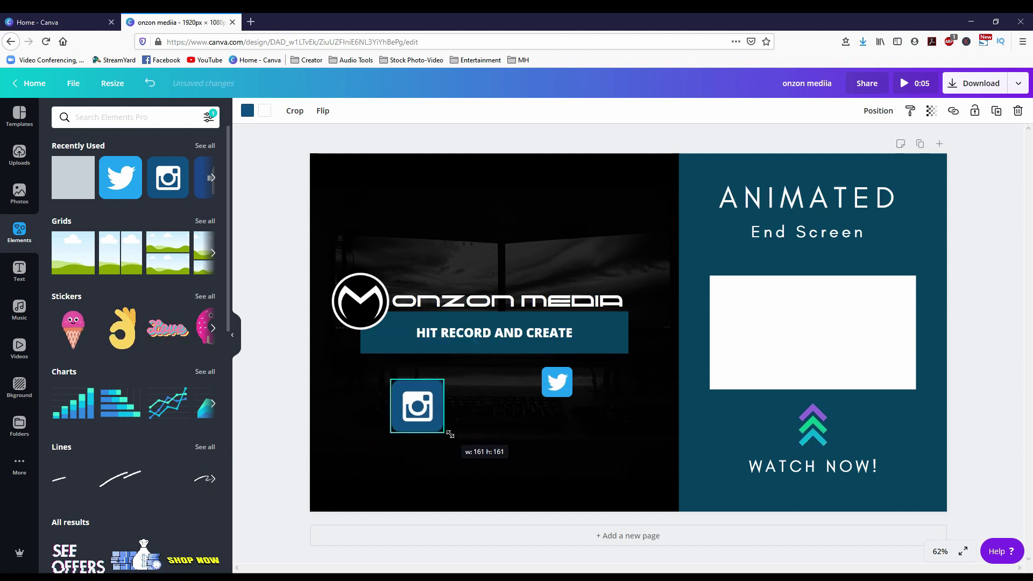
Step: Match the sizes of the Twitter and Instagram icons and align them side by side beneath the tagline bar
click(558, 383)
drag(575, 399, 581, 410)
click(419, 407)
drag(445, 433, 578, 412)
drag(560, 387, 509, 385)
Step: Add the Facebook icon, scale it to match the other icons, and place it to the left of Instagram
click(203, 191)
drag(703, 408, 646, 351)
drag(629, 333, 458, 386)
Step: Add the YouTube icon, scale it to match the other icons, and place it to the left of Facebook
click(213, 177)
click(138, 190)
click(247, 111)
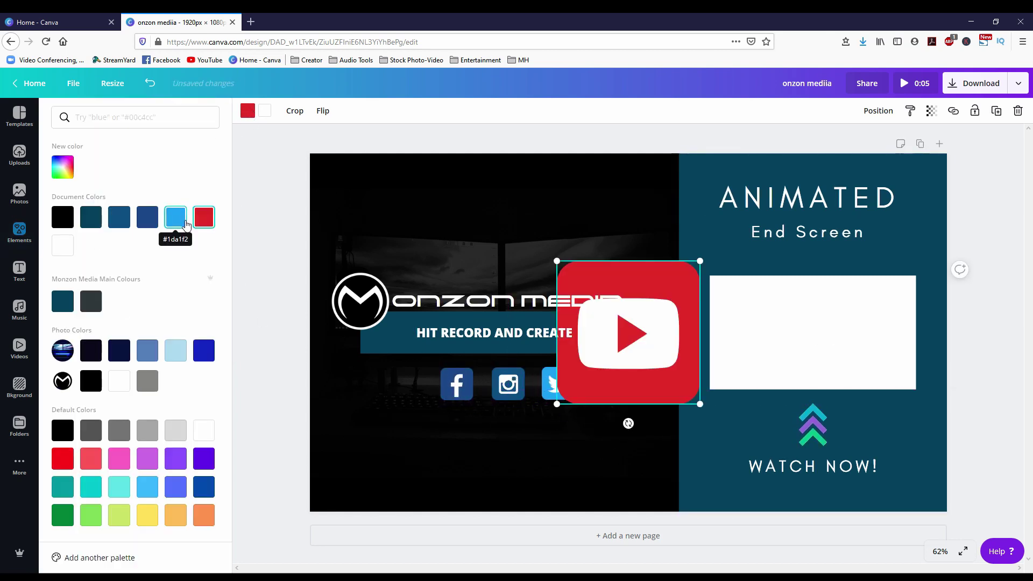
drag(628, 334, 392, 396)
drag(463, 467, 615, 392)
Step: Select all four social media icons and nudge them right to centre the row under the tagline bar
click(598, 393)
click(975, 110)
key(Right)
key(Right)
key(Right)
key(Right)
key(Right)
key(Right)
key(Right)
key(Right)
key(Right)
key(Right)
key(Right)
key(Right)
key(Right)
key(Right)
key(Right)
key(Right)
key(Right)
key(Right)
key(Right)
key(Right)
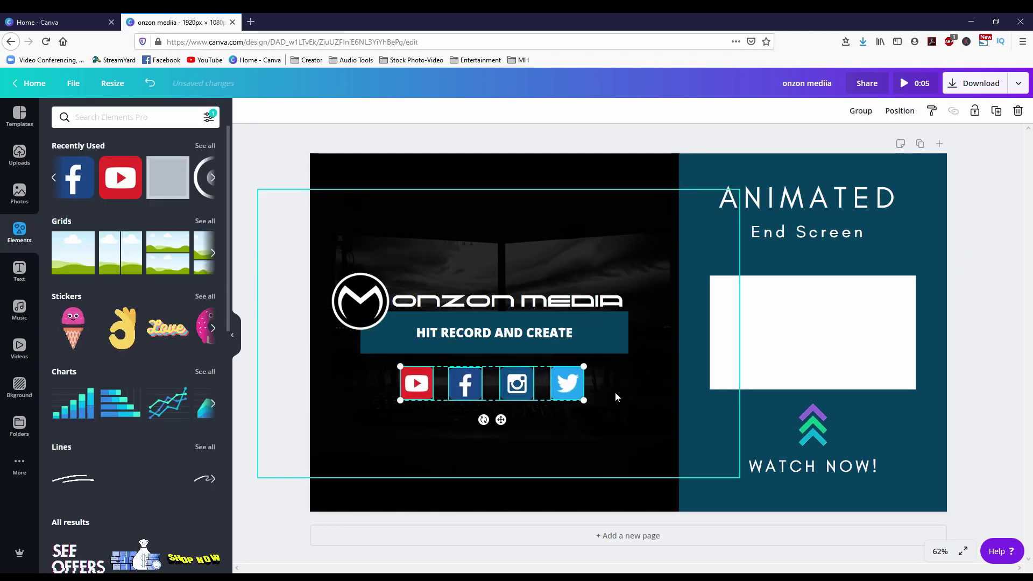
click(977, 205)
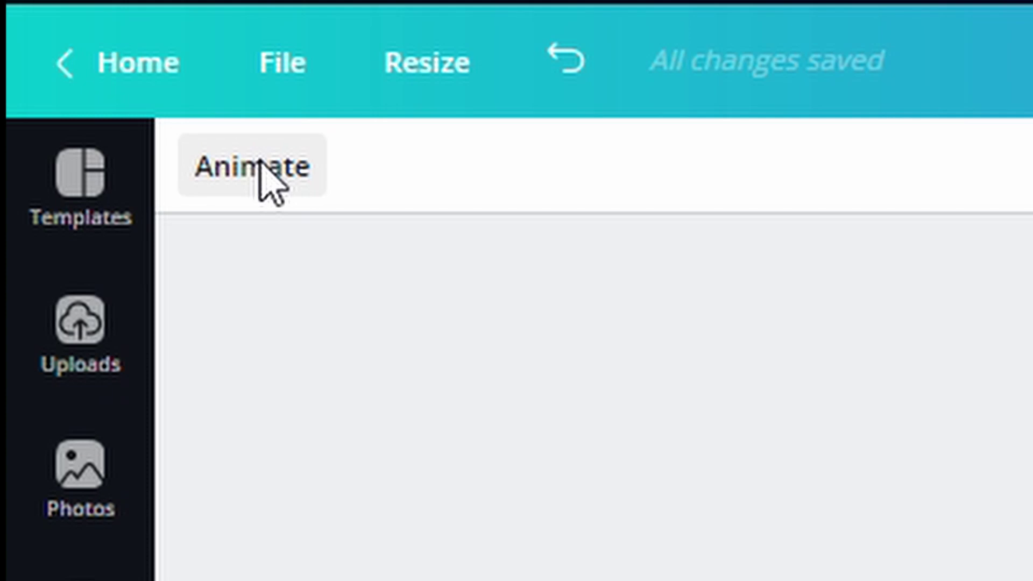
Step: Preview the Block, Fade and Tumble animations and apply the Rise animation to the end screen
click(260, 162)
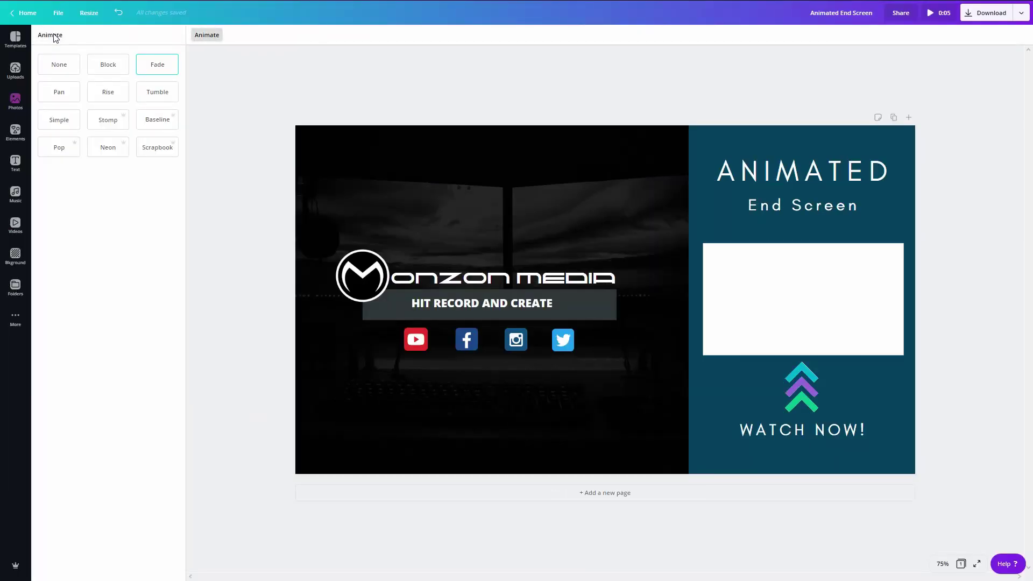
click(113, 73)
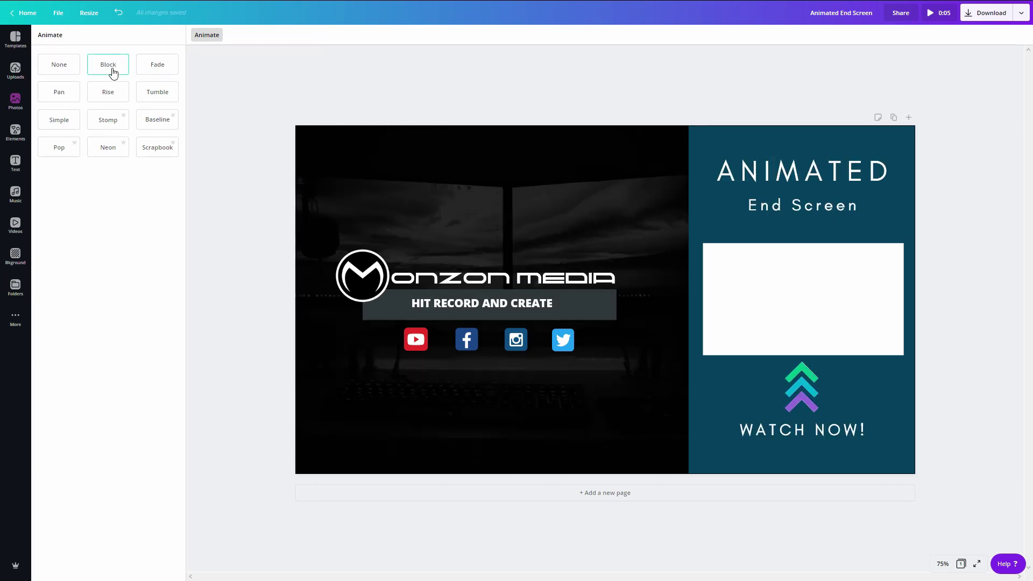
click(168, 72)
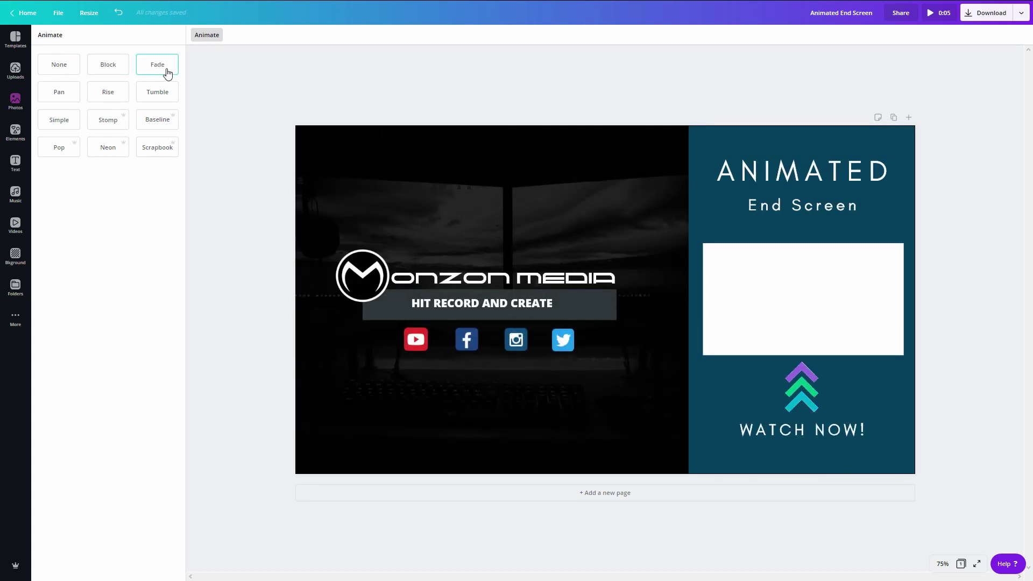
click(162, 92)
click(110, 95)
Step: Add a new page below the end screen page
click(590, 498)
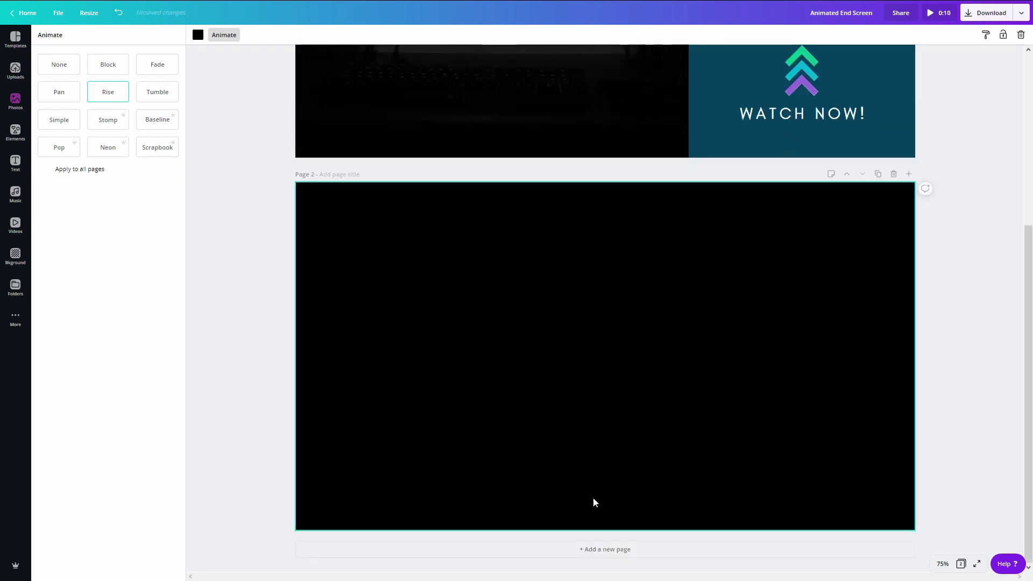
Step: Preview the Tumble, Baseline, Fade, Block, Pop and Neon animations on the end screen page and apply the Pan animation
scroll(747, 417, up, 5)
click(158, 95)
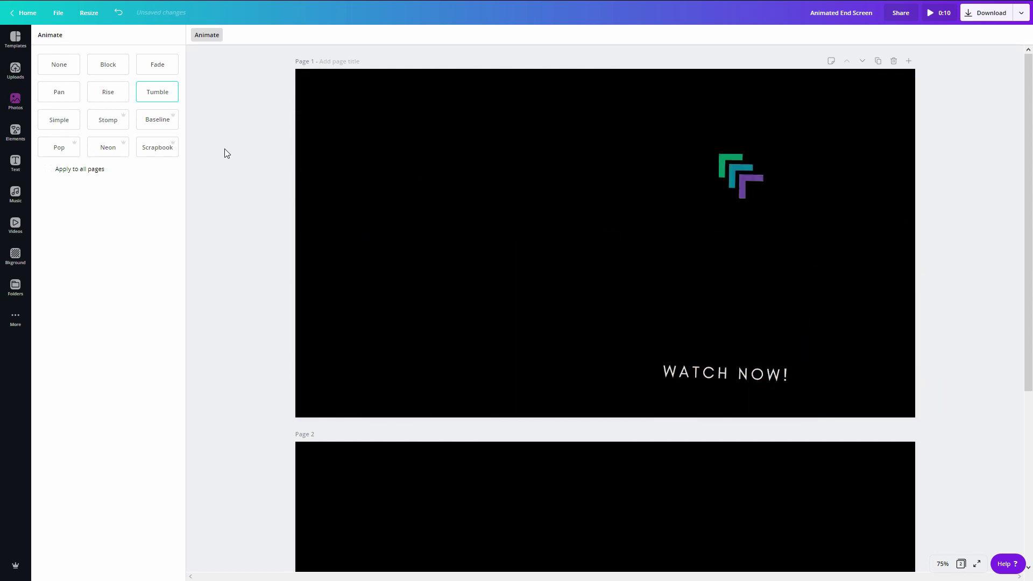
click(166, 121)
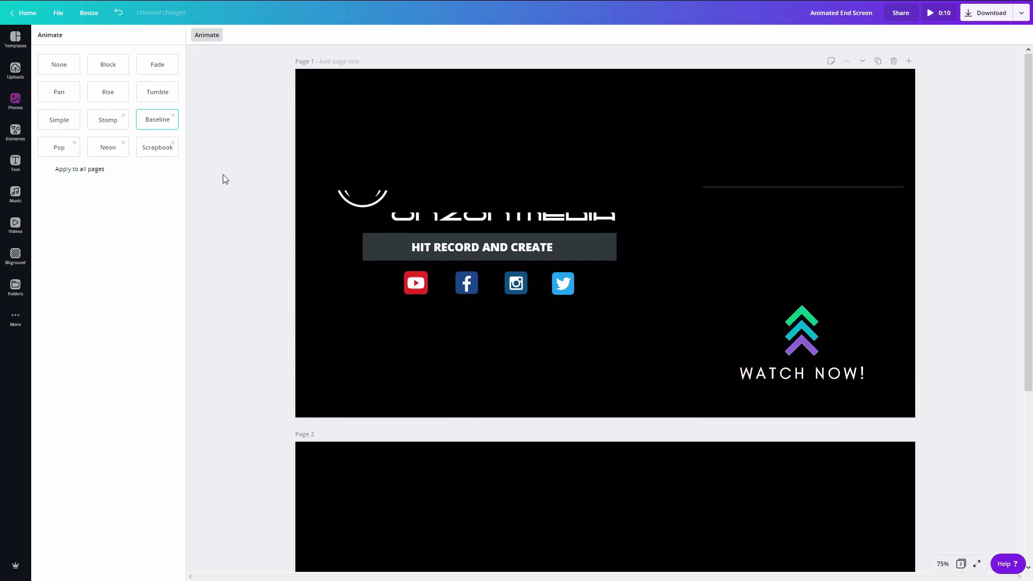
click(165, 66)
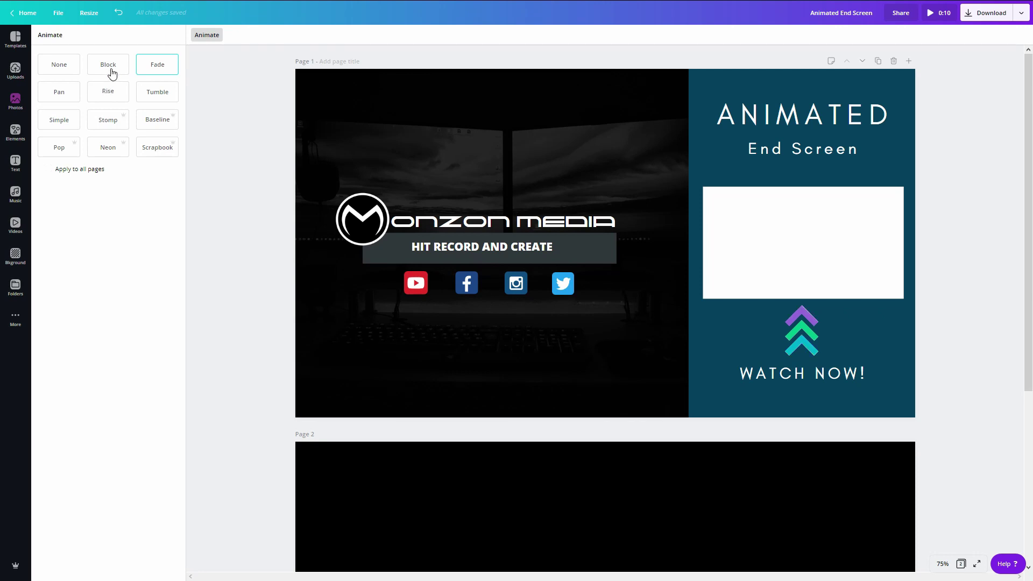
click(112, 74)
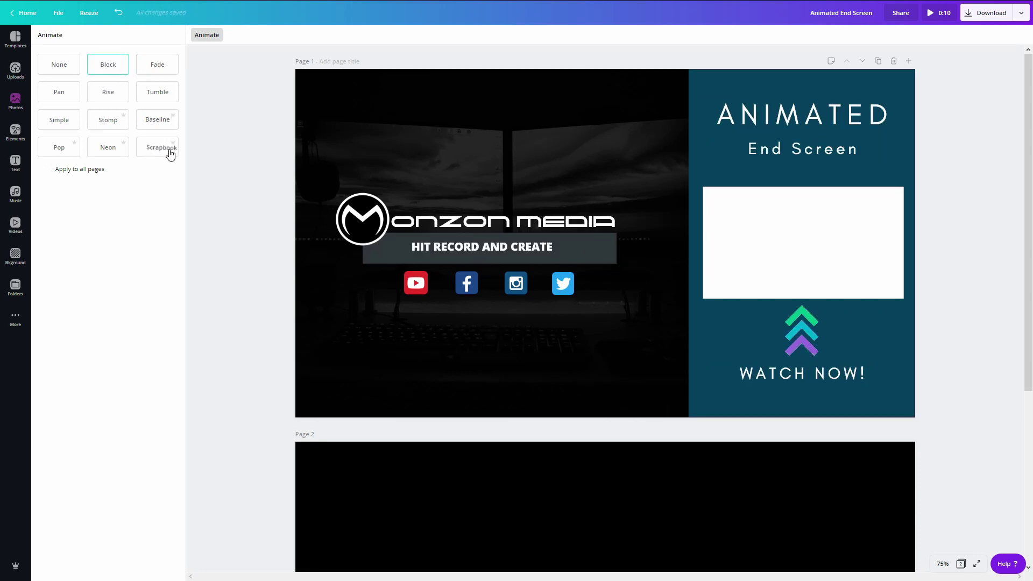
click(67, 152)
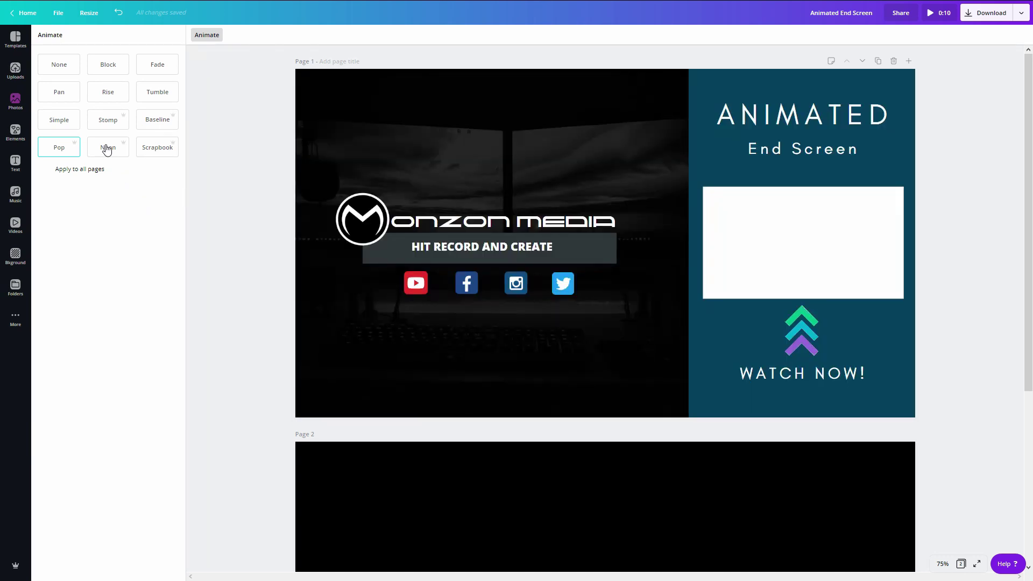
click(106, 148)
click(71, 99)
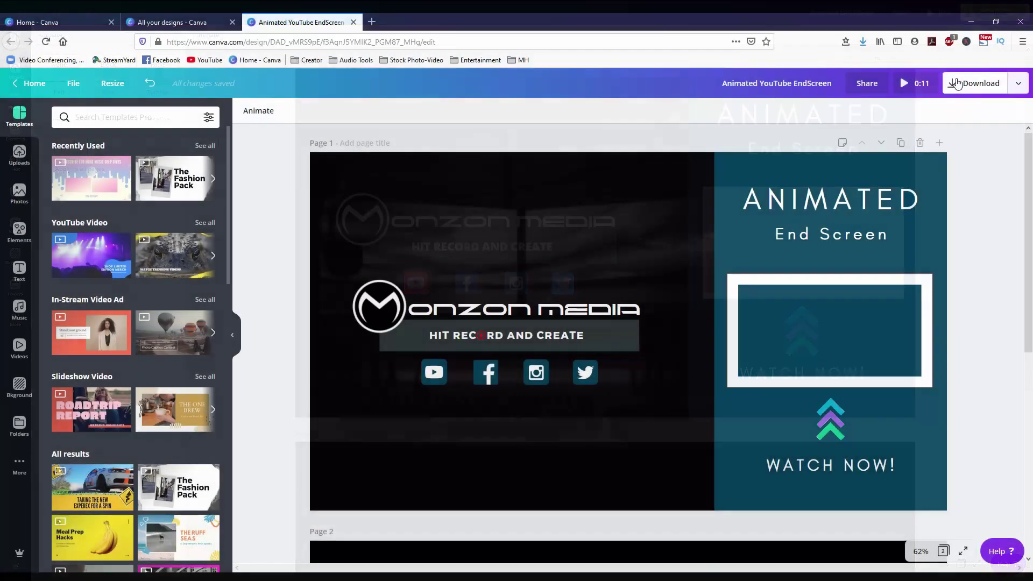
Step: Start downloading the animated end screen design and cancel its preparation
click(975, 83)
click(968, 237)
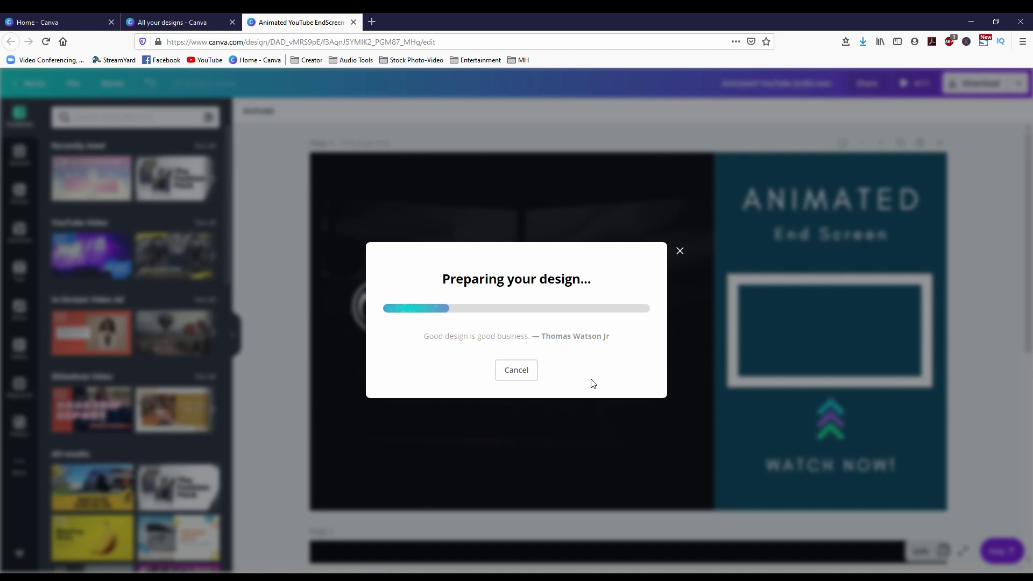
click(518, 369)
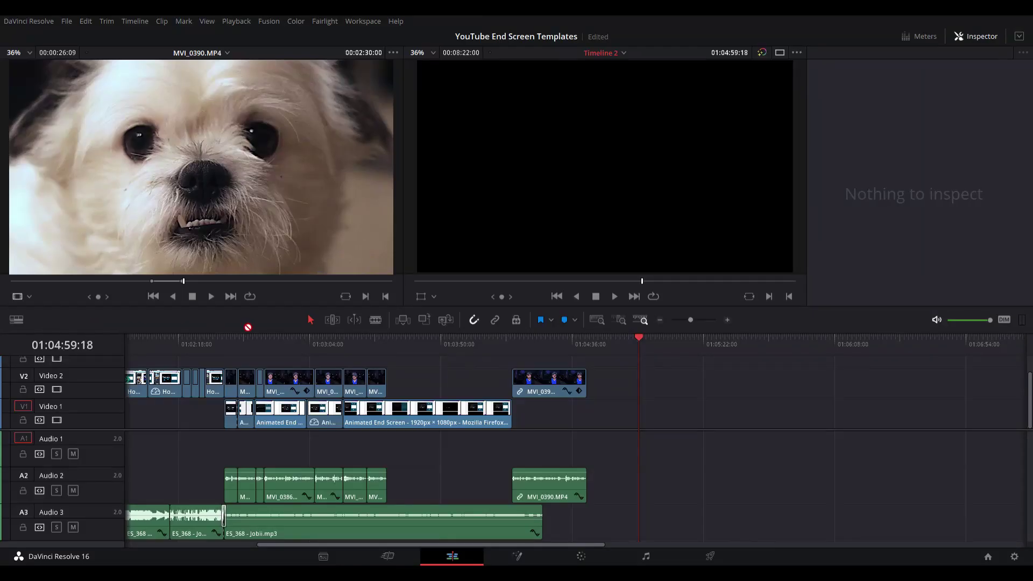
Step: Switch to DaVinci Resolve, place the end screen clip directly after the last clip on Video 2, and play back the transition
drag(637, 369, 561, 382)
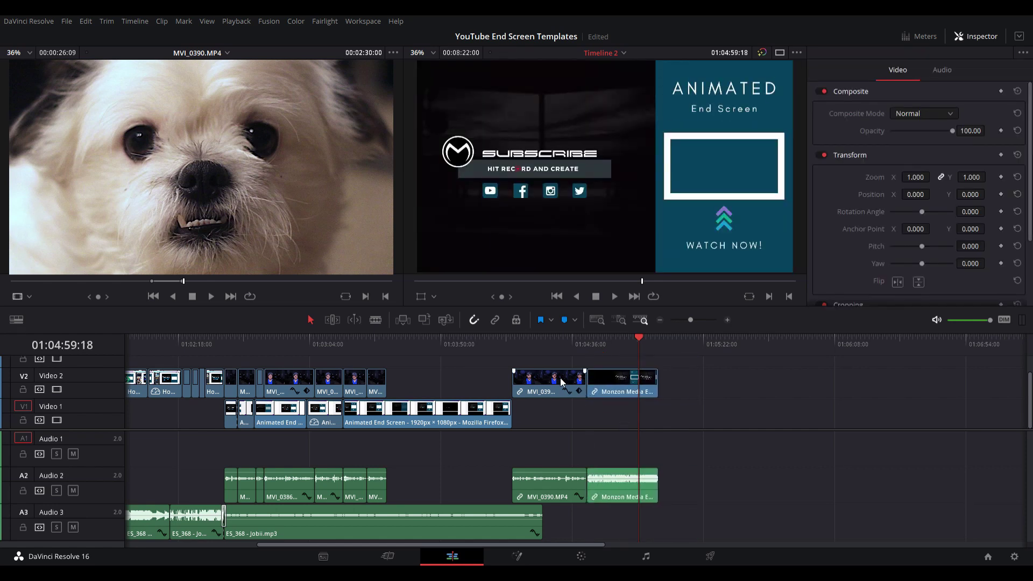
click(576, 343)
key(space)
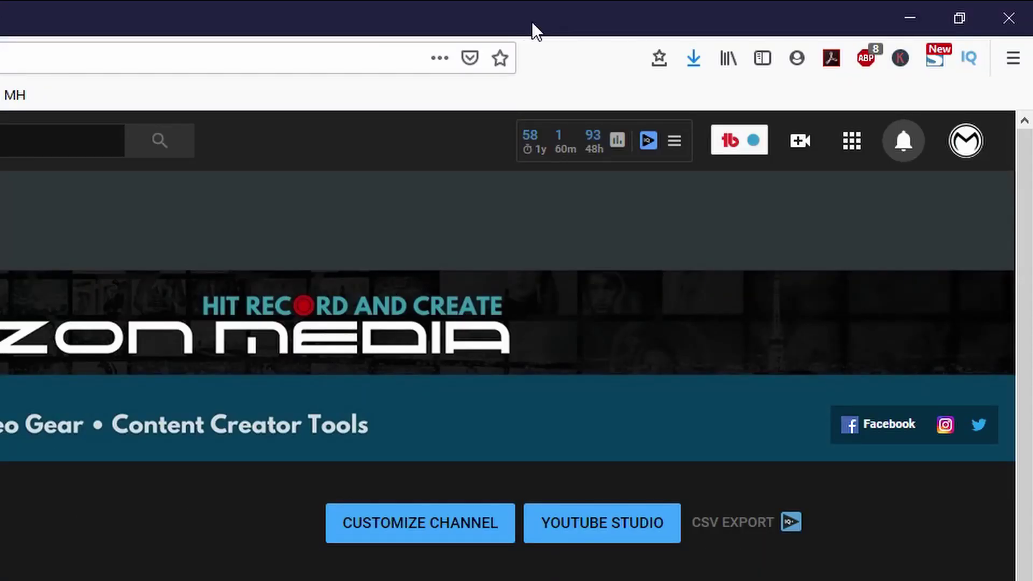
Step: Switch to YouTube in the browser, open the channel's video list in YouTube Studio, and open the end screen video's editor
click(966, 140)
click(873, 398)
click(86, 172)
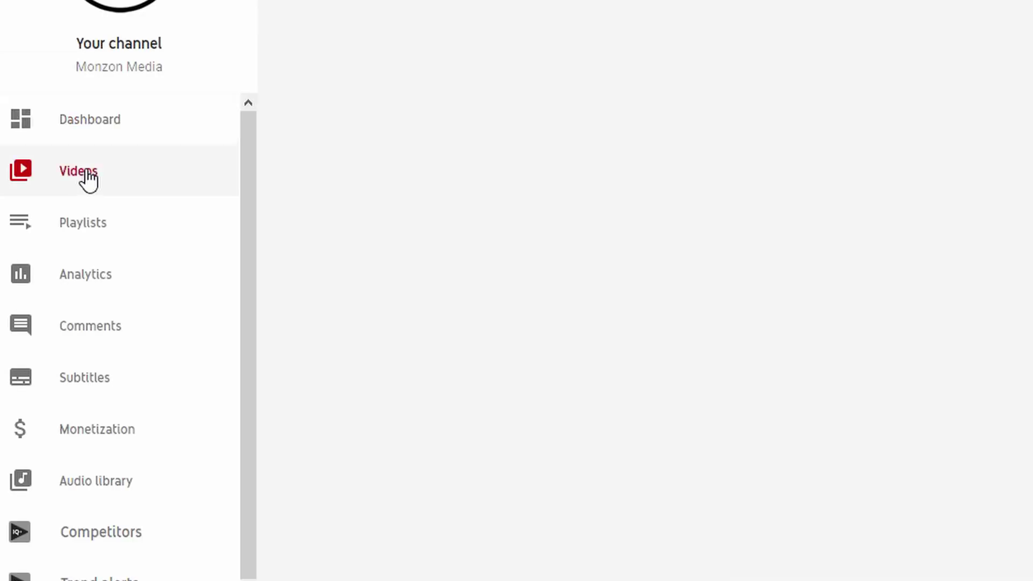
click(502, 122)
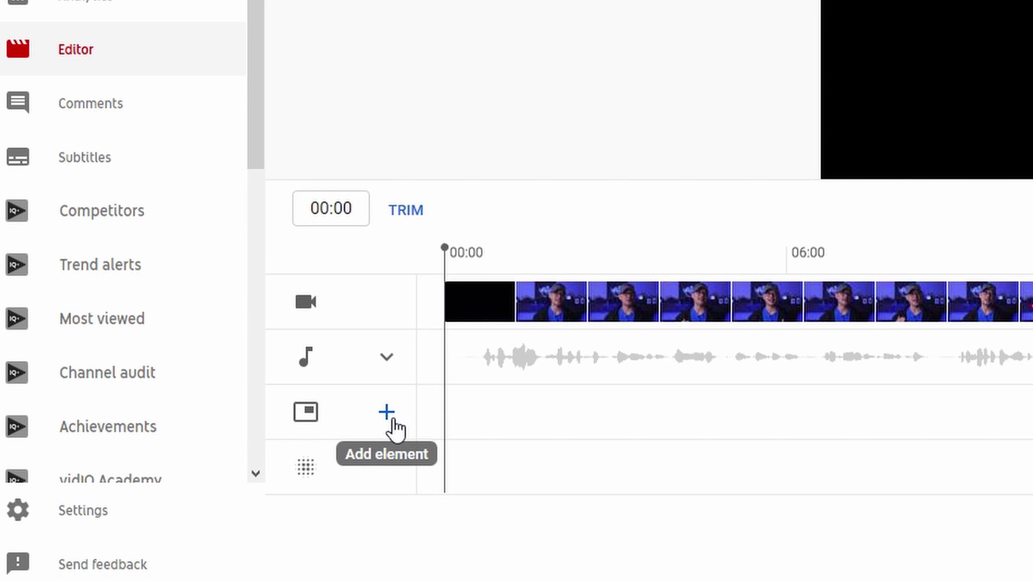
Step: Add a video end screen element, move the playhead to its start, and position it over the white video placeholder frame
click(387, 412)
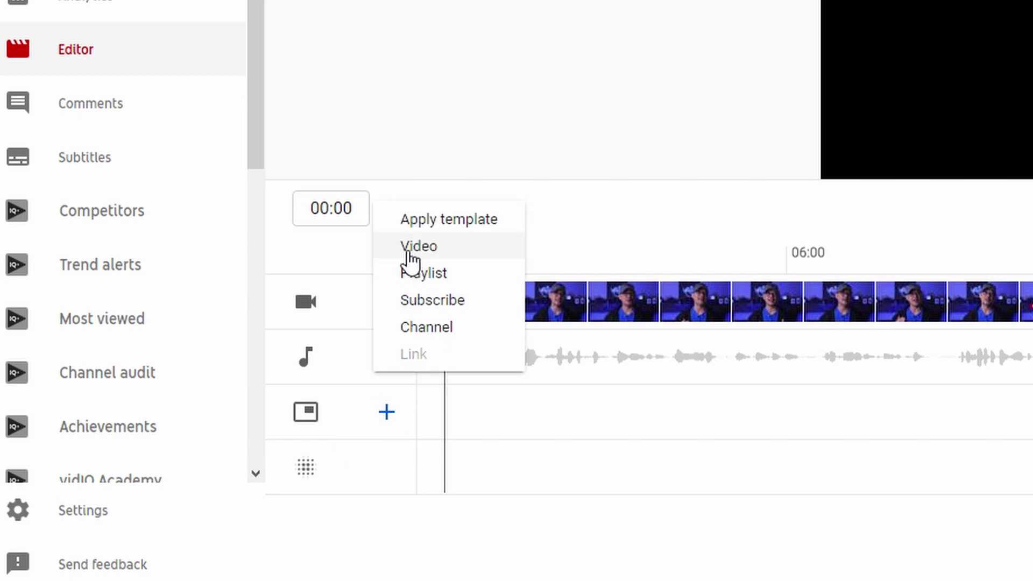
click(409, 252)
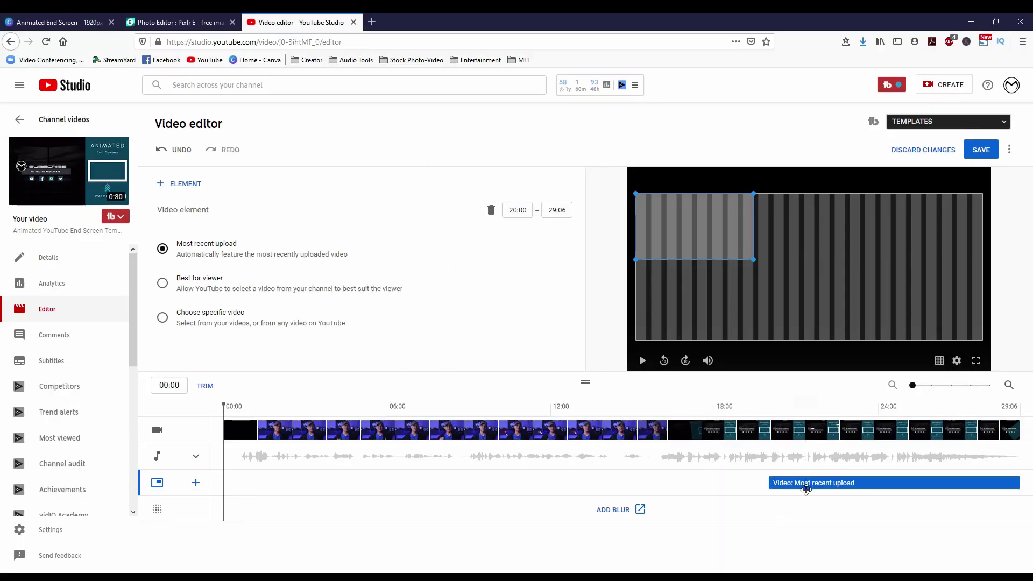
click(799, 483)
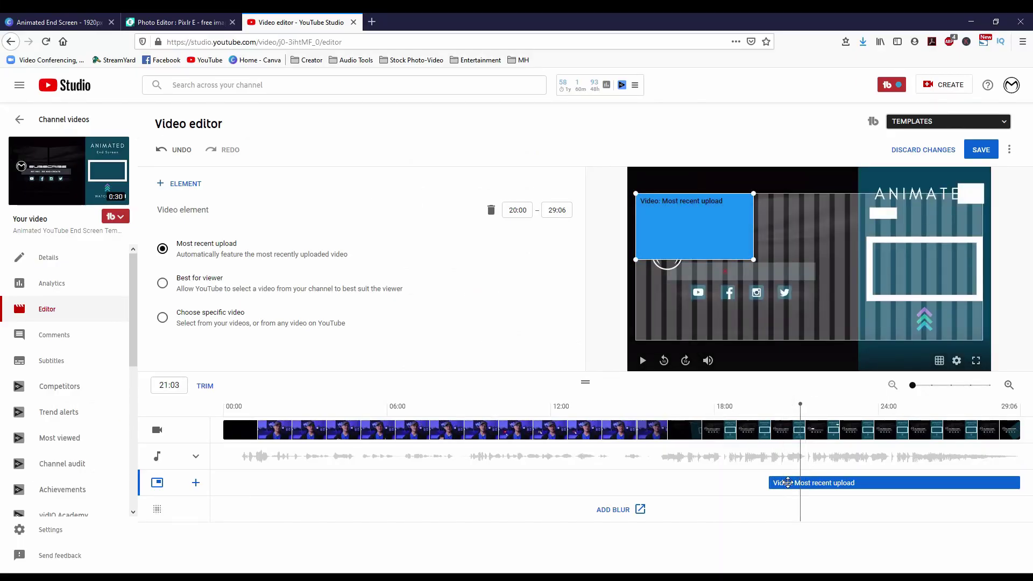
click(769, 405)
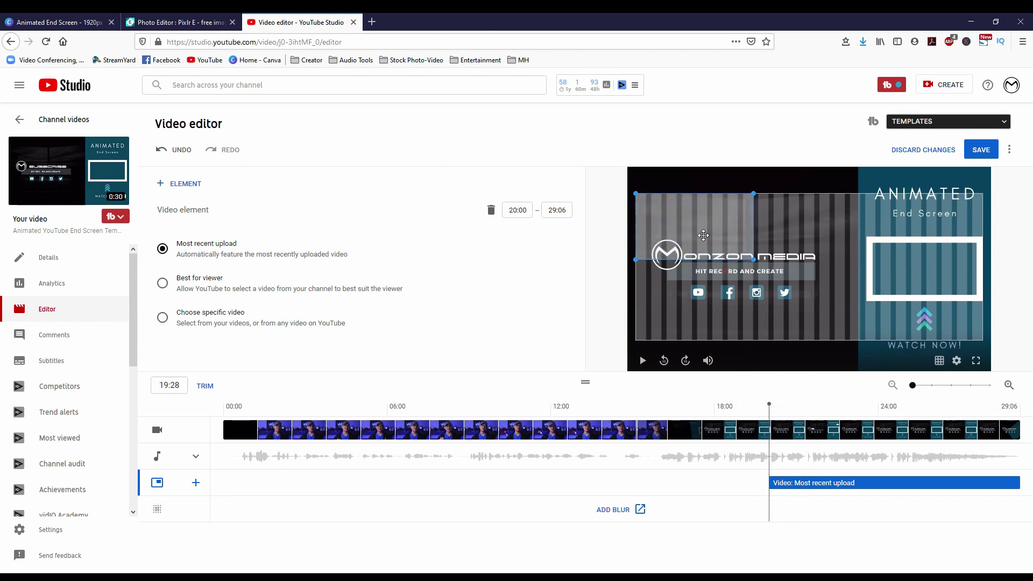
drag(704, 235, 937, 276)
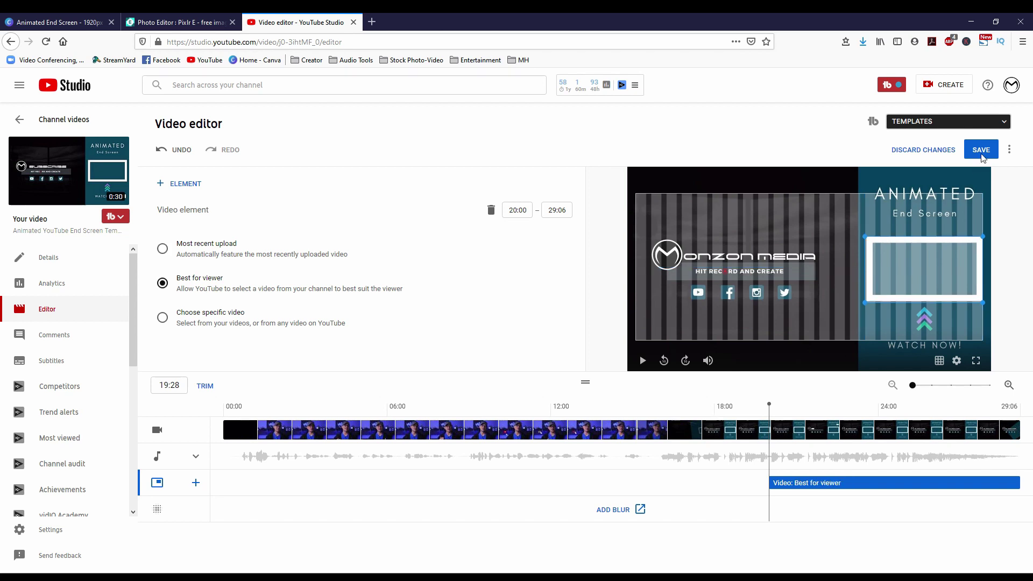